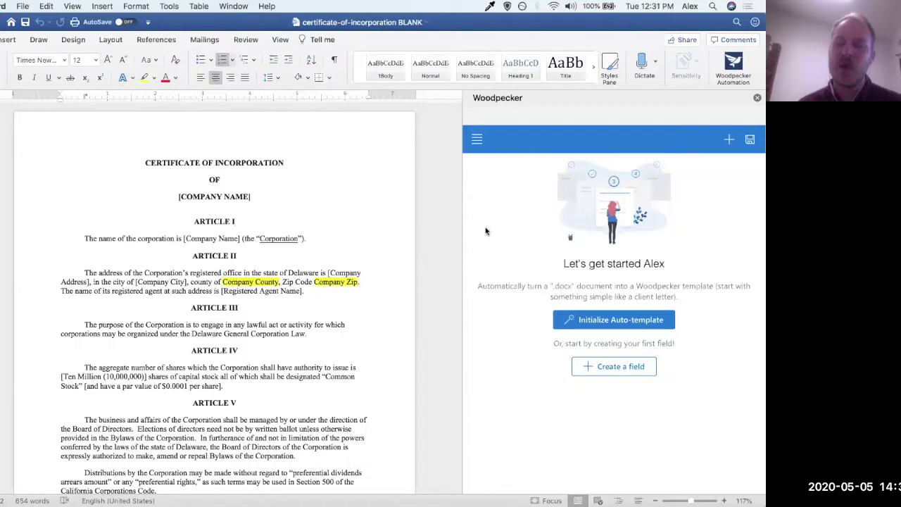
# Run Woodpecker's Auto-template analysis on the certificate of incorporation to suggest template fields
pyautogui.click(599, 322)
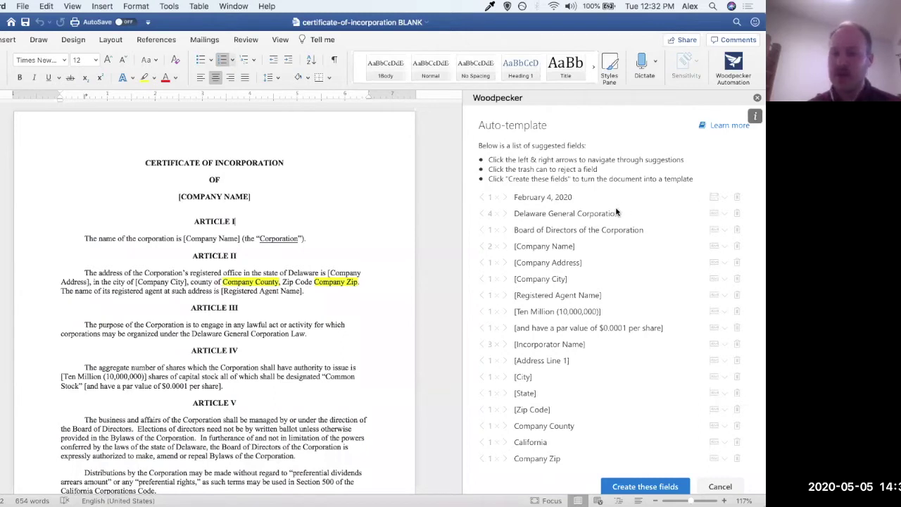
# Browse the suggested fields and jump to the February 4, 2020 date in Article VIII
pyautogui.scroll(-1, 624, 252)
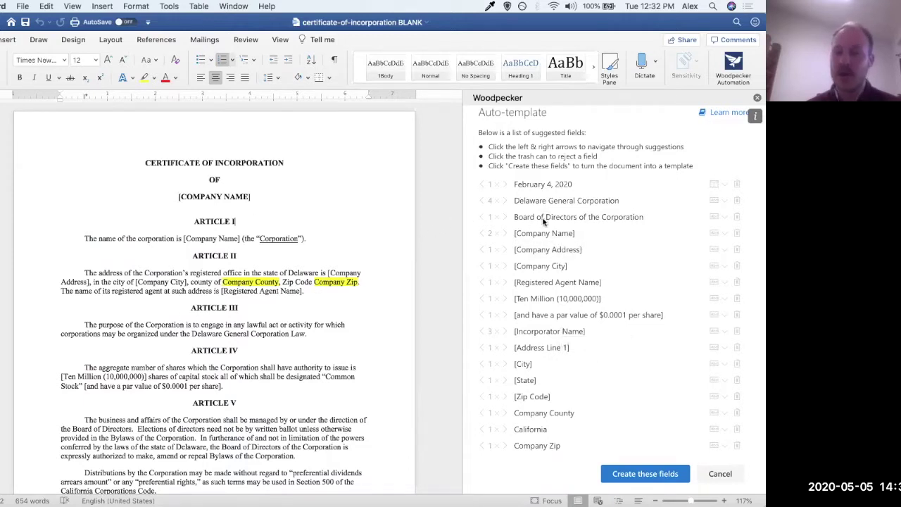
pyautogui.scroll(1, 564, 218)
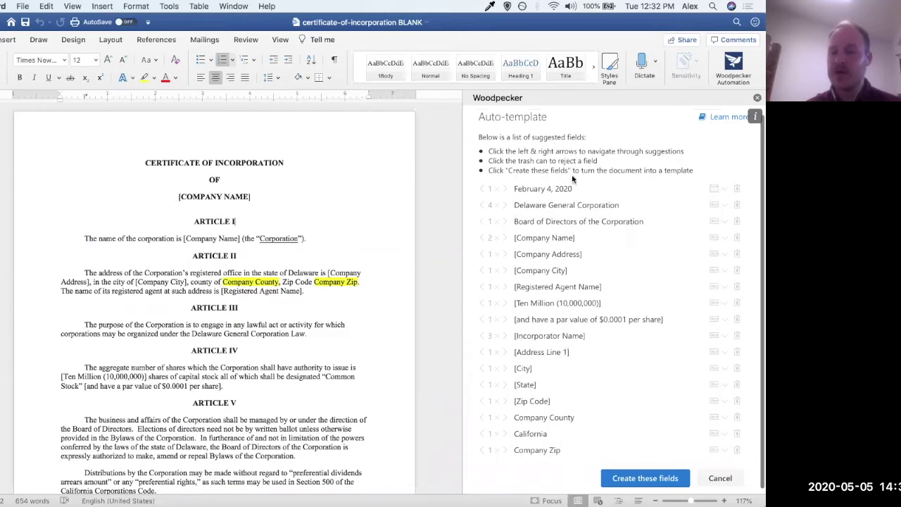
pyautogui.scroll(1, 575, 183)
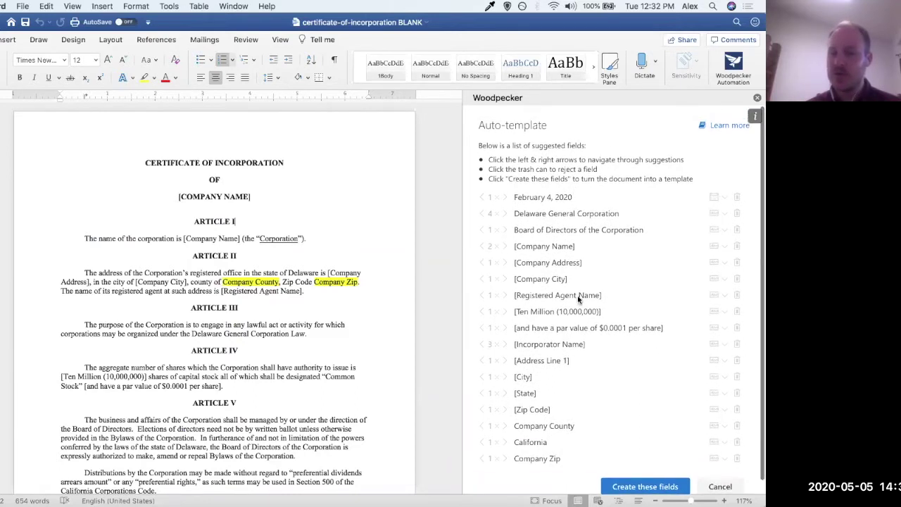
pyautogui.click(505, 200)
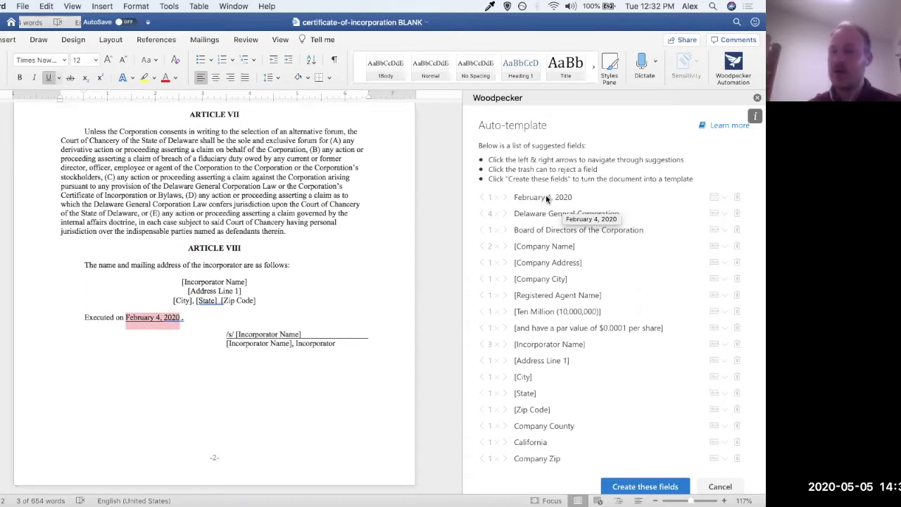
# Jump to the Delaware General Corporation occurrence in Article III's purpose clause
pyautogui.click(504, 214)
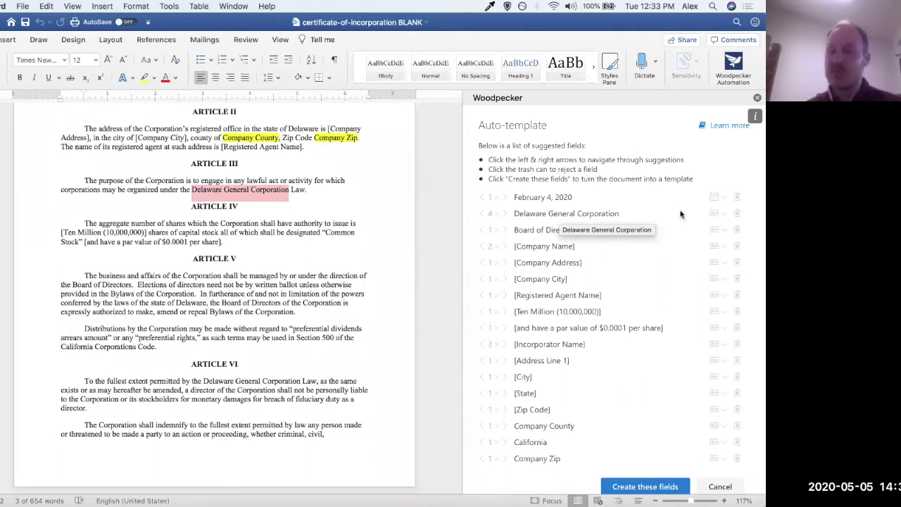
# Delete the Delaware General Corporation suggestion from Woodpecker's field list
pyautogui.click(738, 215)
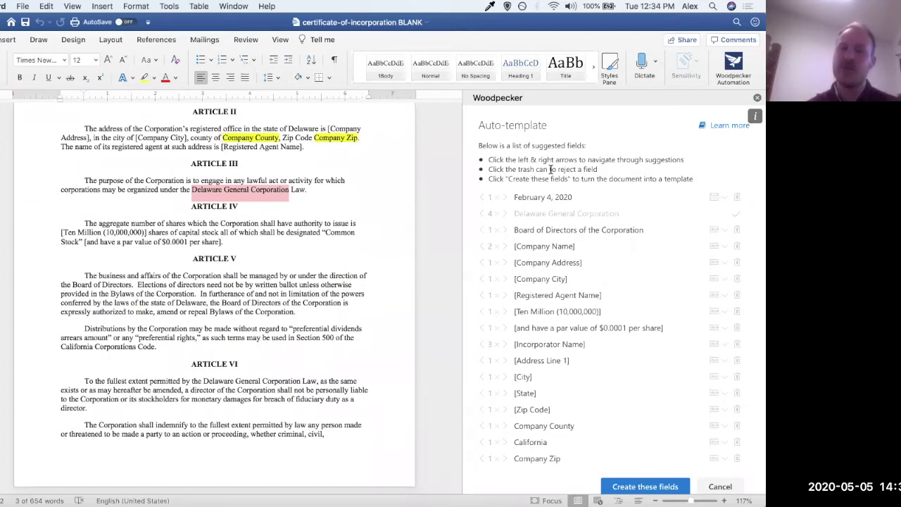
# Check the Board of Directors, Company County and California occurrences, and reject Board of Directors and California
pyautogui.click(506, 230)
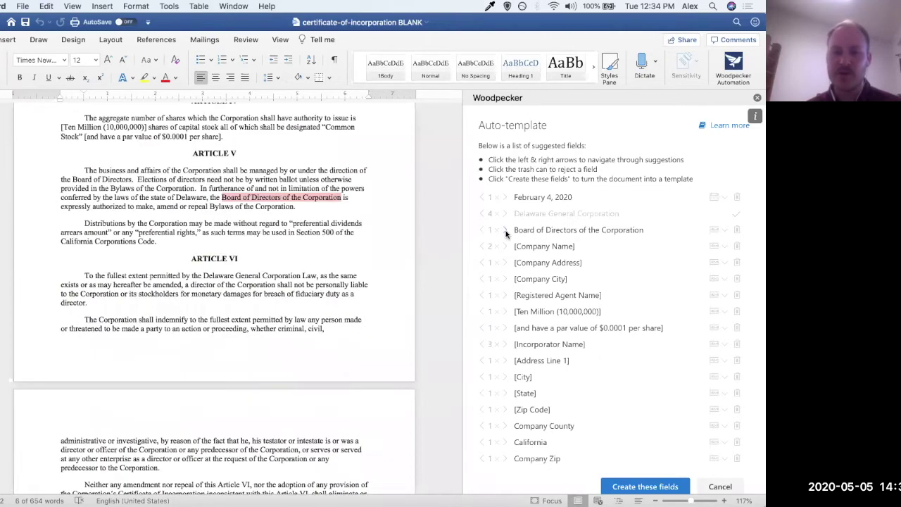
pyautogui.click(735, 230)
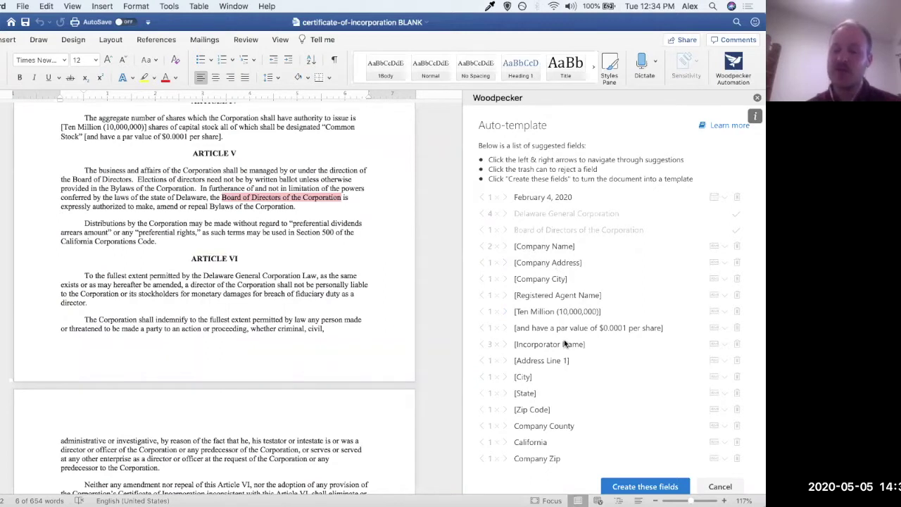
pyautogui.click(505, 427)
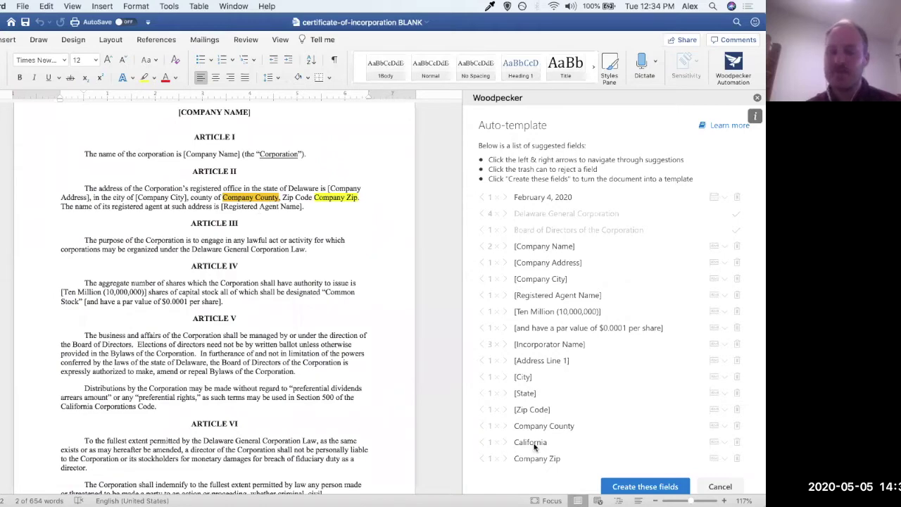
pyautogui.click(505, 443)
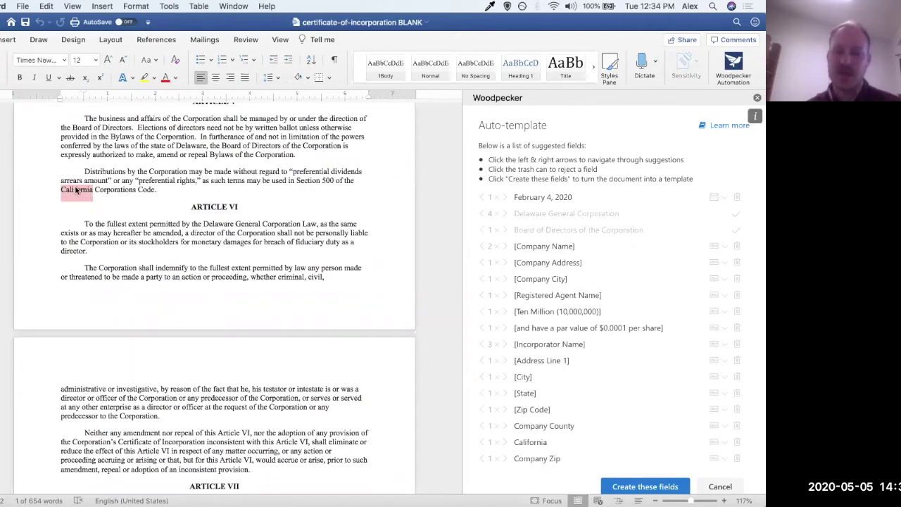
pyautogui.click(736, 444)
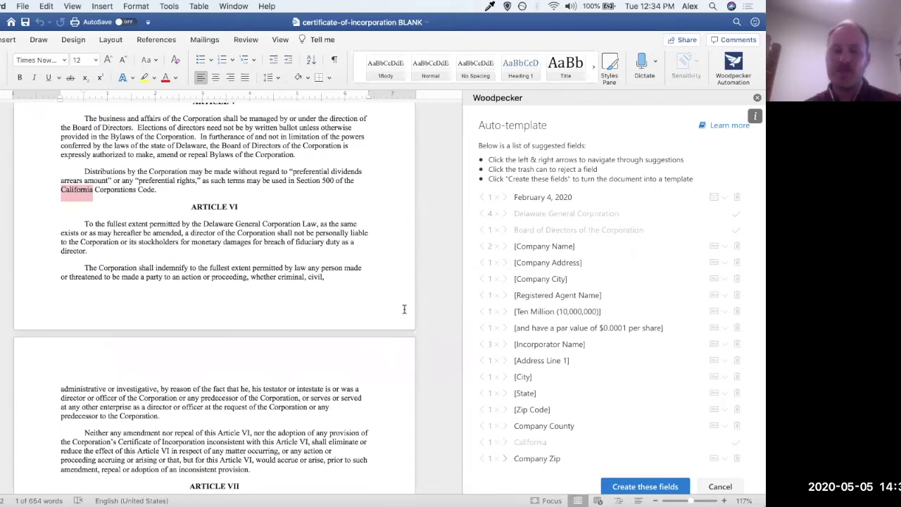
# Create template fields from the remaining suggestions, such as Date, Company Name and Incorporator Name
pyautogui.scroll(5, 402, 310)
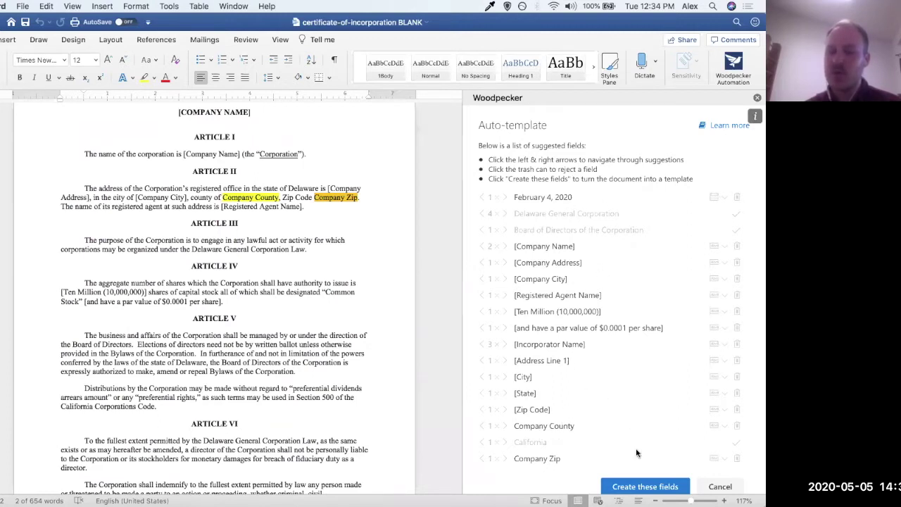
pyautogui.scroll(-1, 636, 447)
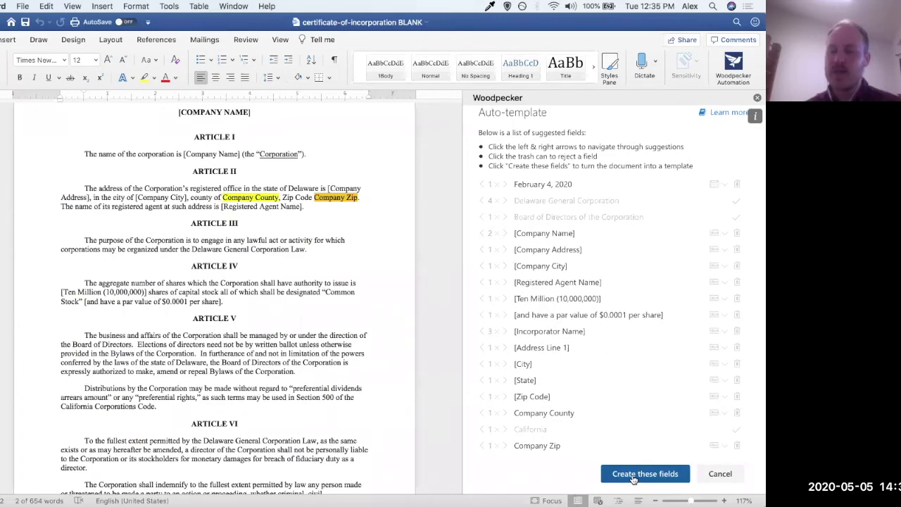
pyautogui.click(634, 476)
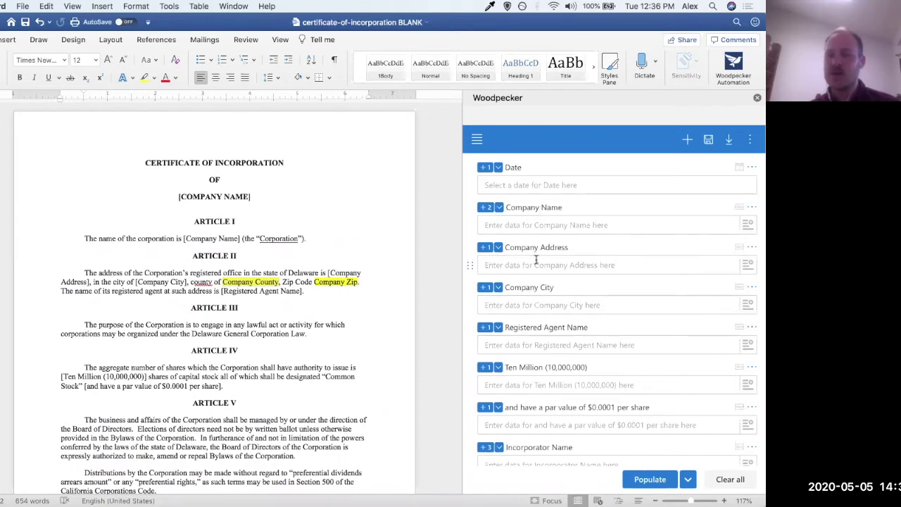
# Confirm the Ten Million (10,000,000) field has a single occurrence in Article IV's authorized-shares clause
pyautogui.scroll(-3, 542, 313)
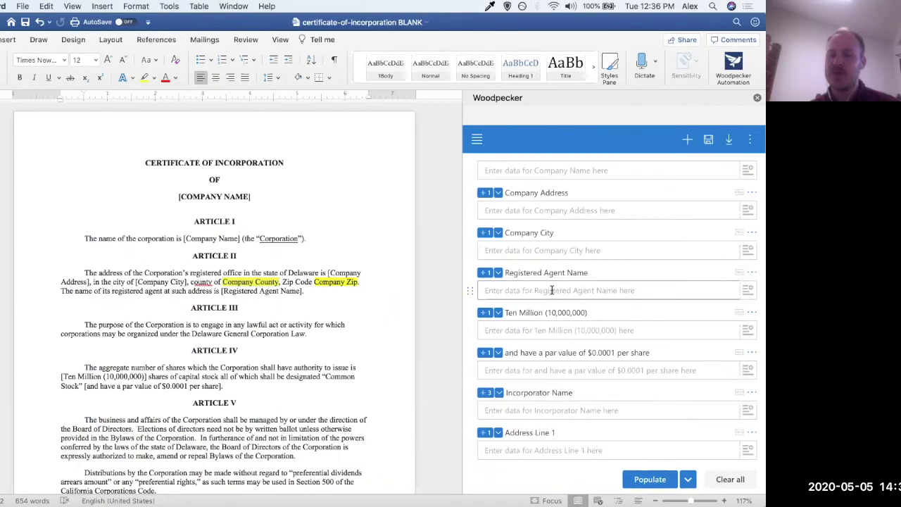
pyautogui.scroll(-2, 552, 325)
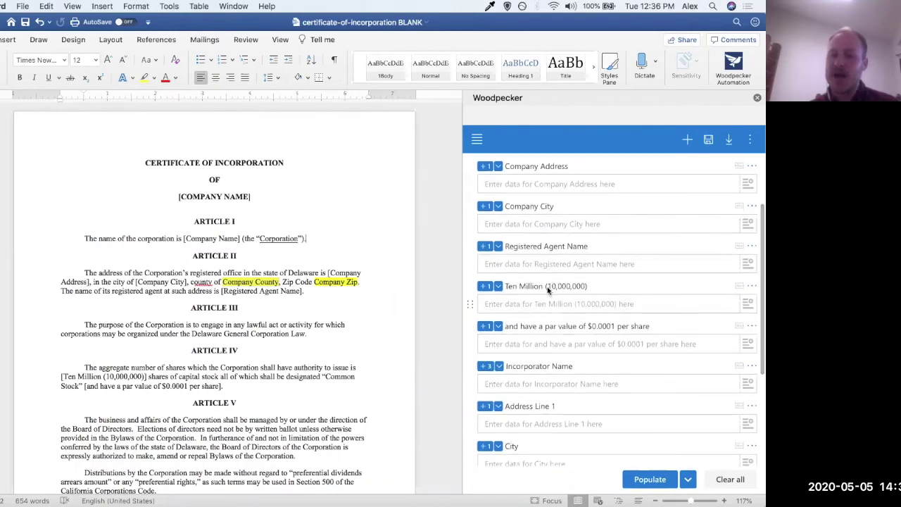
pyautogui.tripleClick(582, 287)
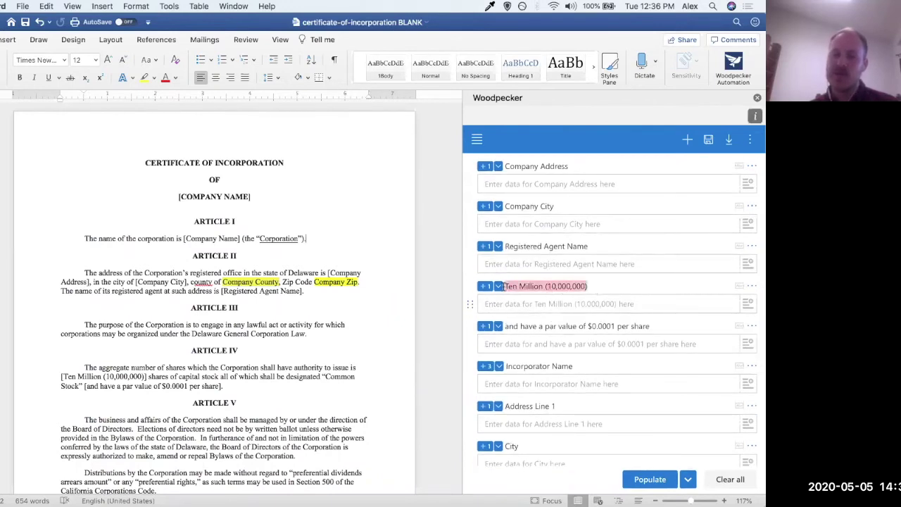
pyautogui.click(596, 284)
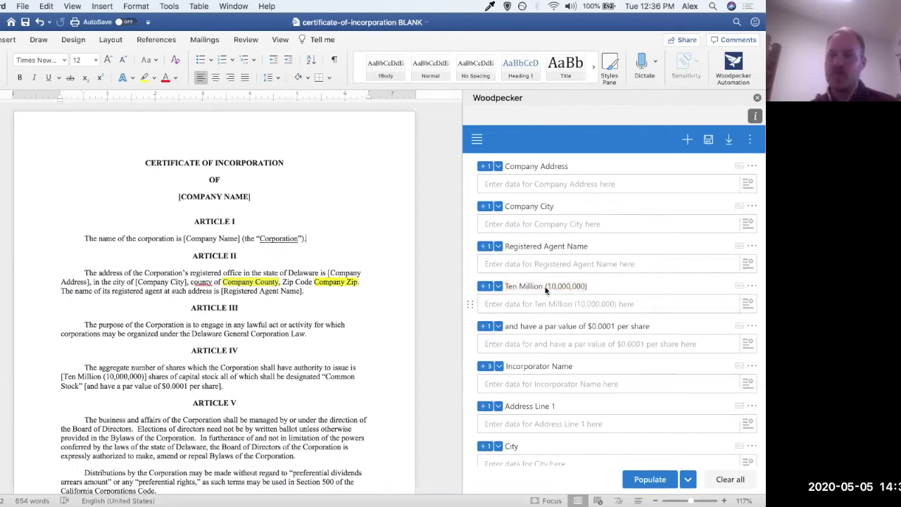
pyautogui.click(499, 287)
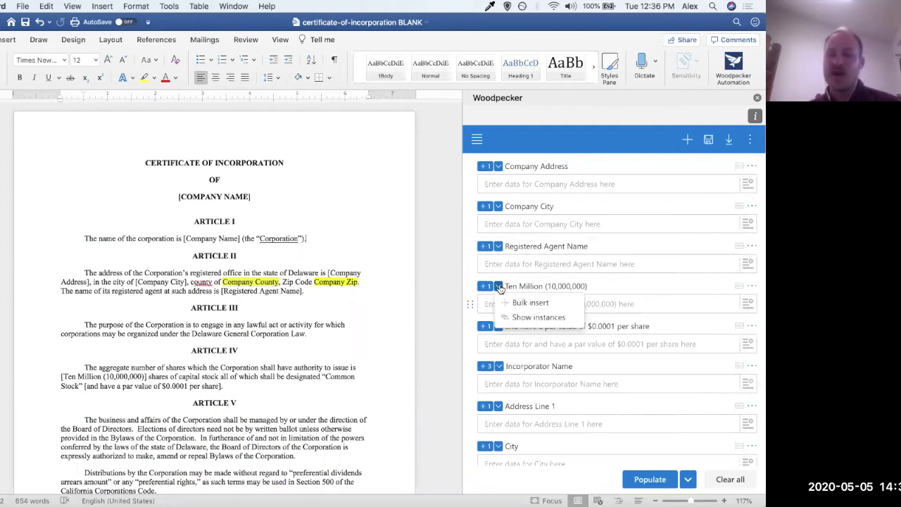
pyautogui.click(529, 317)
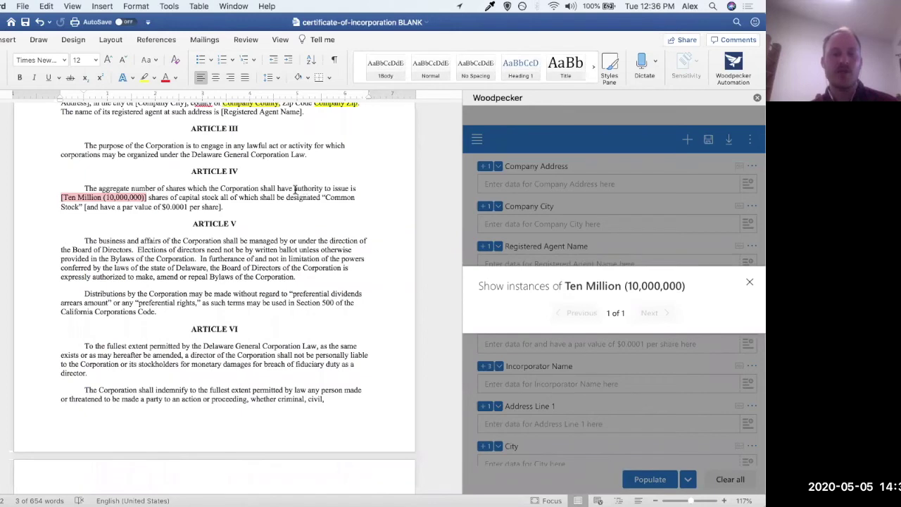
pyautogui.click(749, 281)
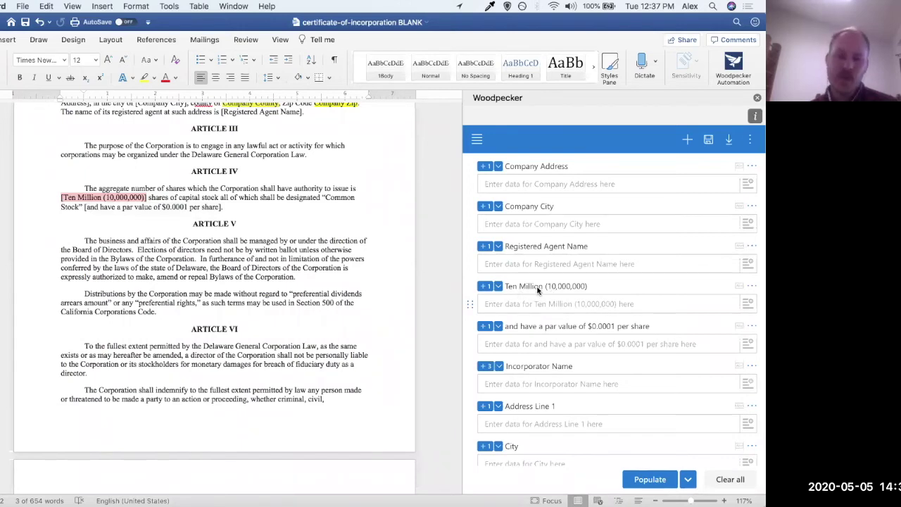
# Rename the Ten Million (10,000,000) field to 'Number of Shares'
pyautogui.click(752, 286)
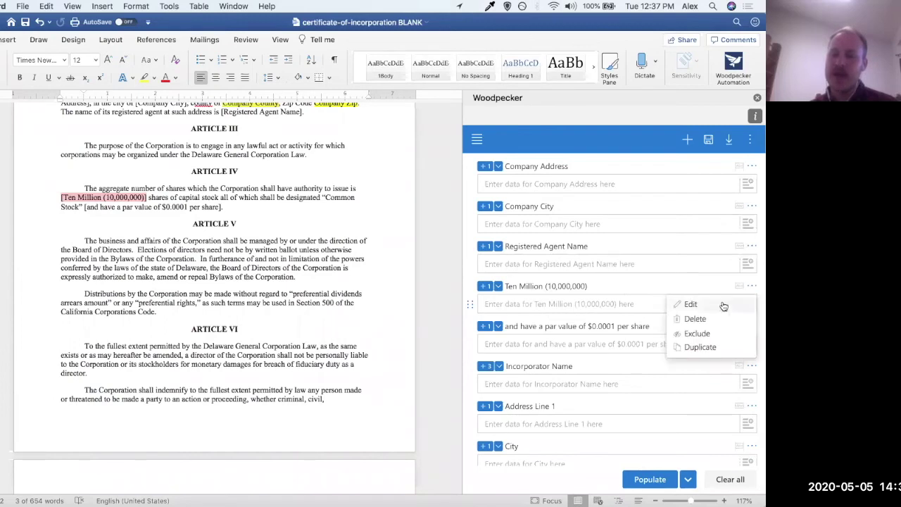
pyautogui.click(724, 305)
pyautogui.hotkey('shift', 'Left')
pyautogui.hotkey('shift', 'Left')
pyautogui.hotkey('shift', 'Left')
pyautogui.hotkey('shift', 'Left')
pyautogui.hotkey('shift', 'Left')
pyautogui.hotkey('shift', 'Left')
pyautogui.hotkey('shift', 'Left')
pyautogui.hotkey('shift', 'Left')
pyautogui.hotkey('shift', 'Left')
pyautogui.hotkey('shift', 'Left')
pyautogui.hotkey('shift', 'Left')
pyautogui.hotkey('shift', 'Left')
pyautogui.hotkey('shift', 'Left')
pyautogui.hotkey('shift', 'Left')
pyautogui.hotkey('shift', 'Left')
pyautogui.hotkey('shift', 'Left')
pyautogui.hotkey('shift', 'Left')
pyautogui.hotkey('shift', 'Left')
pyautogui.hotkey('shift', 'Left')
pyautogui.hotkey('shift', 'Left')
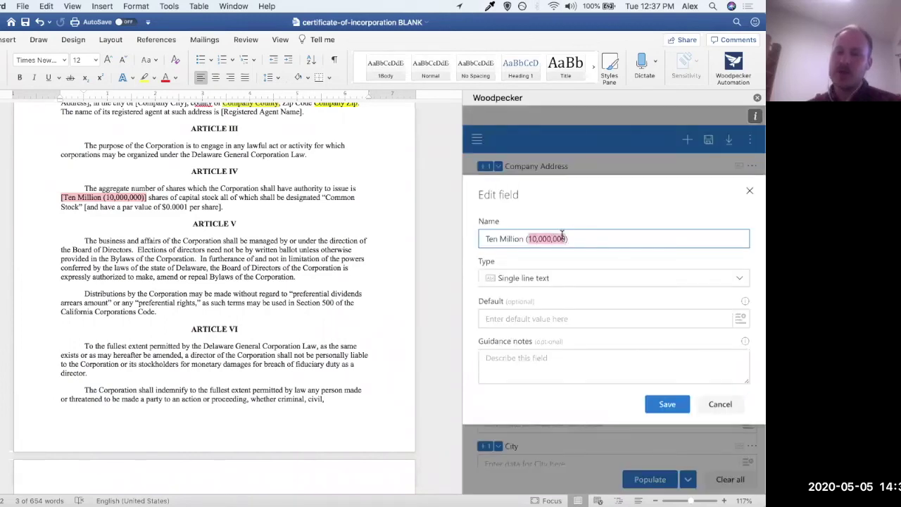
pyautogui.write('Number o')
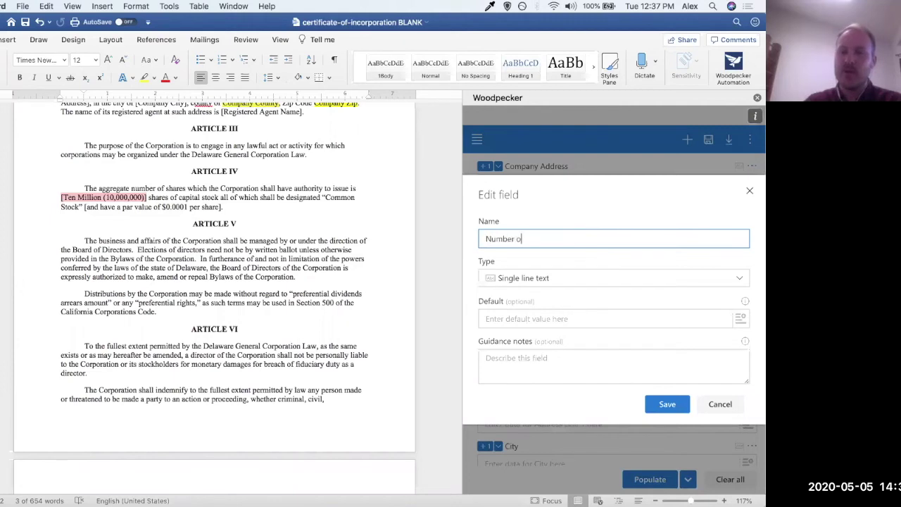
pyautogui.write('f Shares')
pyautogui.press('Return')
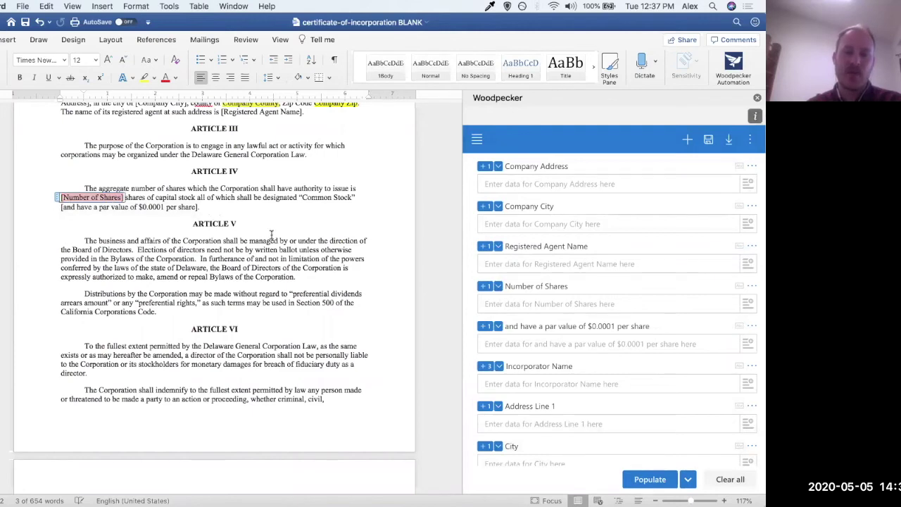
pyautogui.scroll(-1, 563, 303)
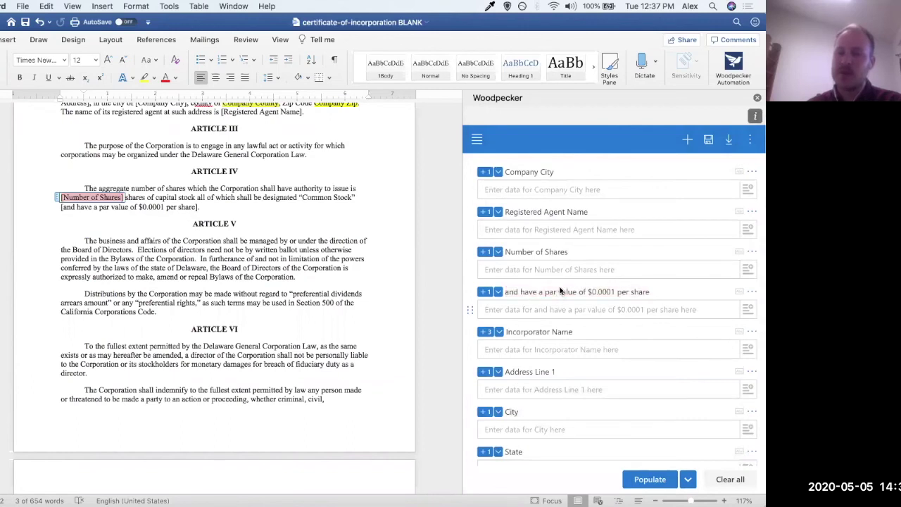
# Check where the par value field's wording appears in Article IV
pyautogui.click(498, 292)
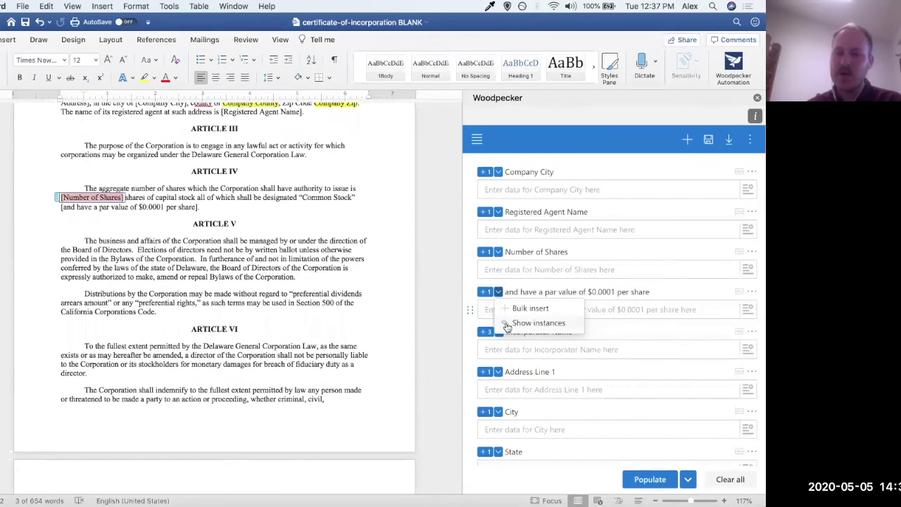
pyautogui.click(538, 323)
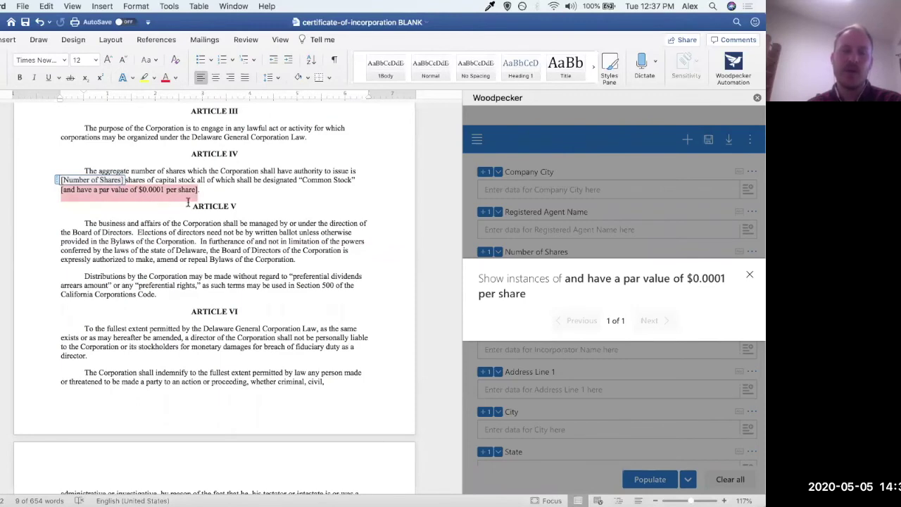
pyautogui.click(747, 276)
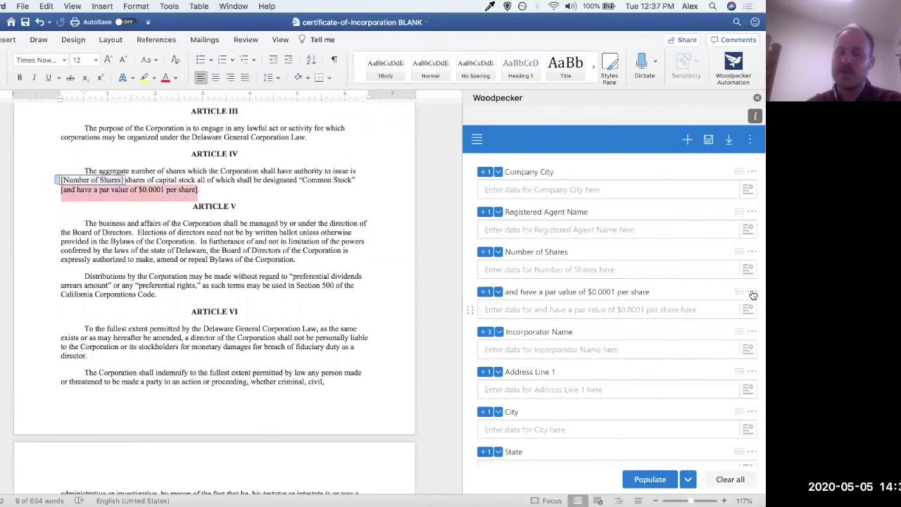
# Rename the par value field to 'Par Value'
pyautogui.click(752, 292)
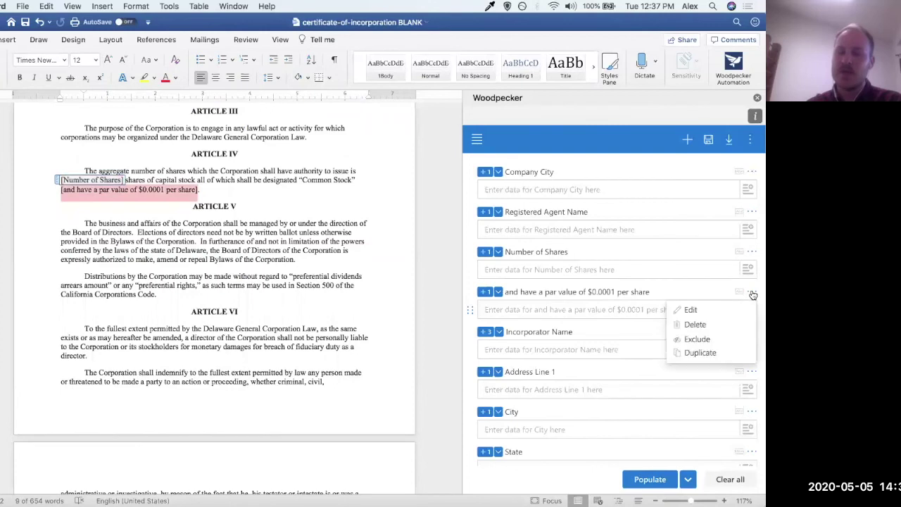
pyautogui.click(691, 311)
pyautogui.press('super+a')
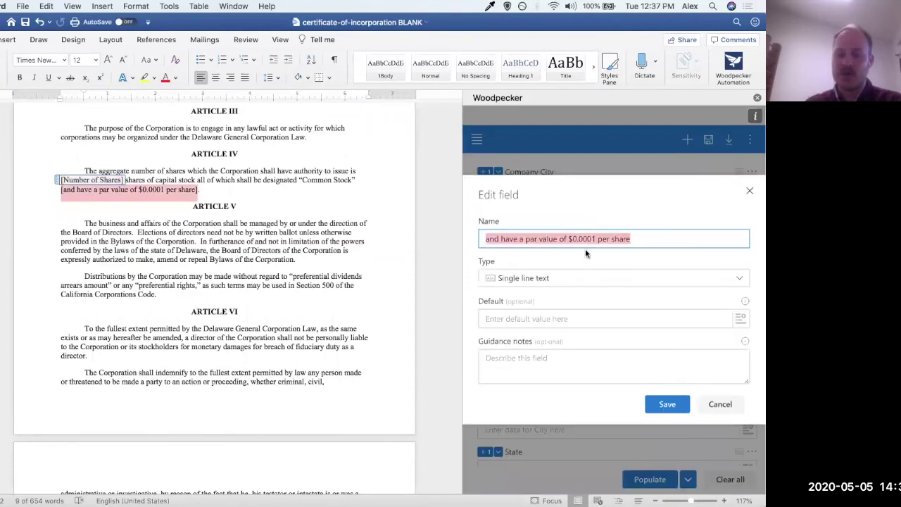
pyautogui.write('Par Value')
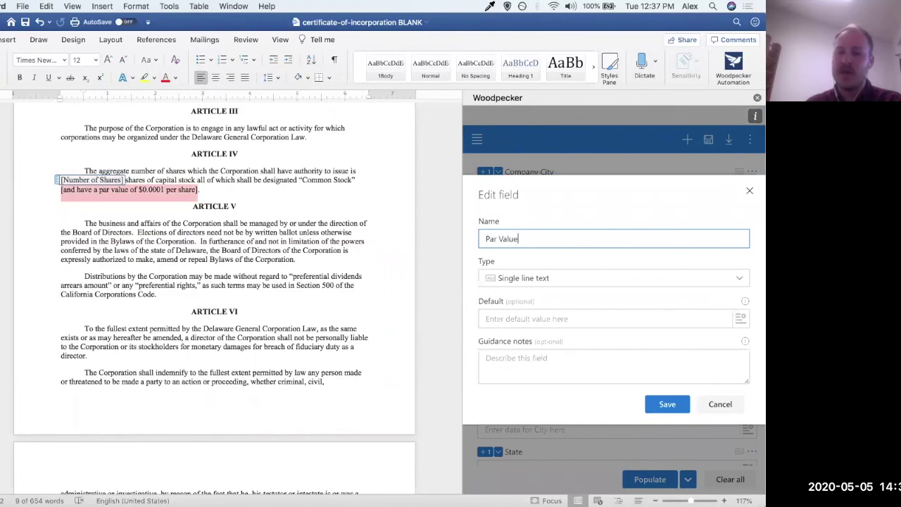
pyautogui.press('Return')
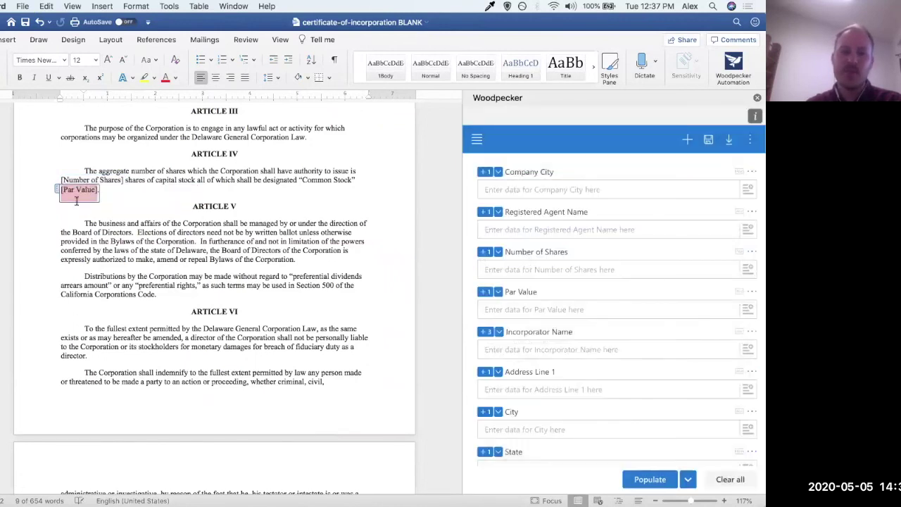
# Review the fields from Date to Company Zip and save the template to My Collection
pyautogui.scroll(-5, 540, 341)
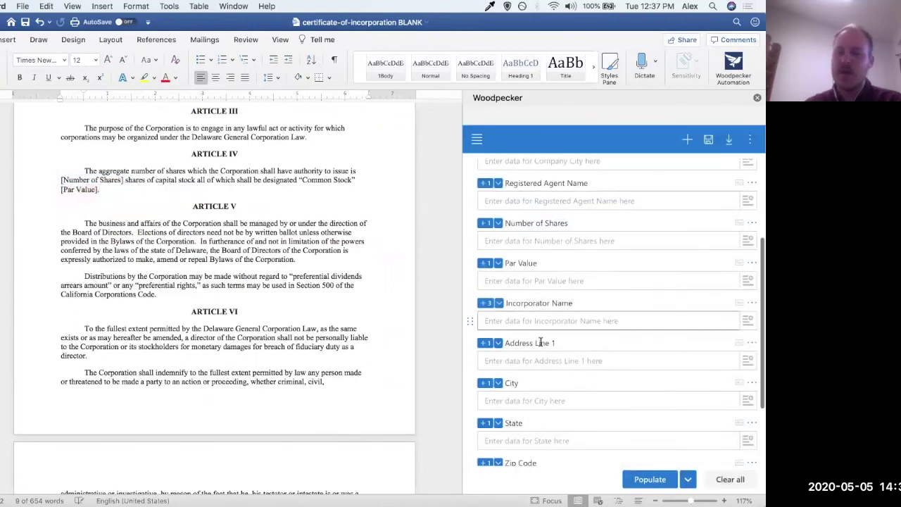
pyautogui.scroll(-1, 540, 341)
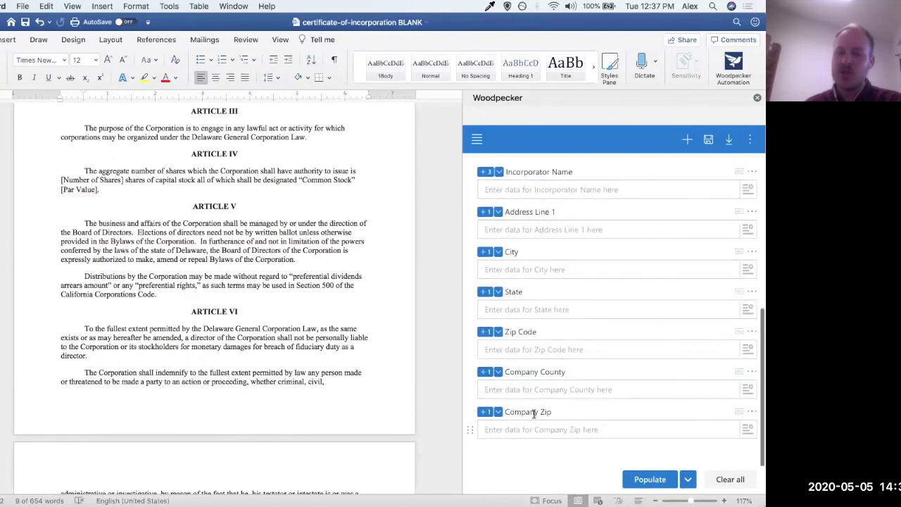
pyautogui.scroll(5, 542, 286)
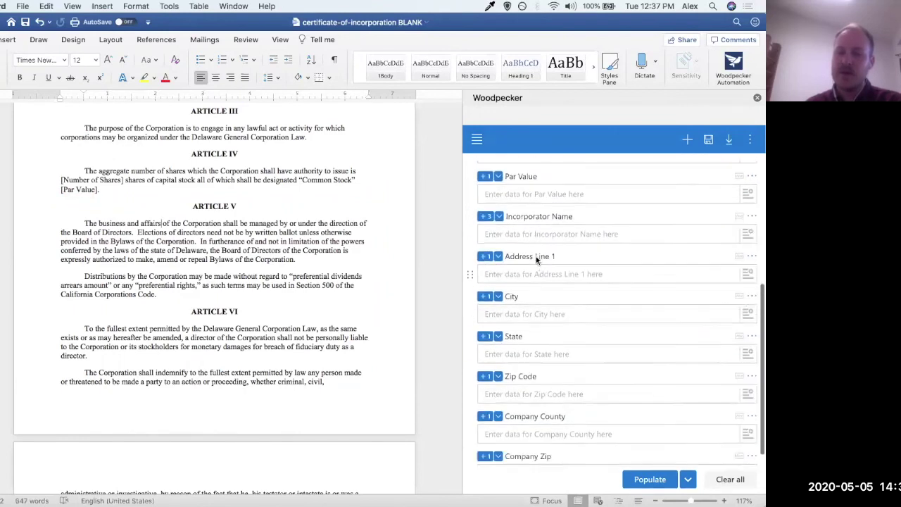
pyautogui.scroll(5, 555, 294)
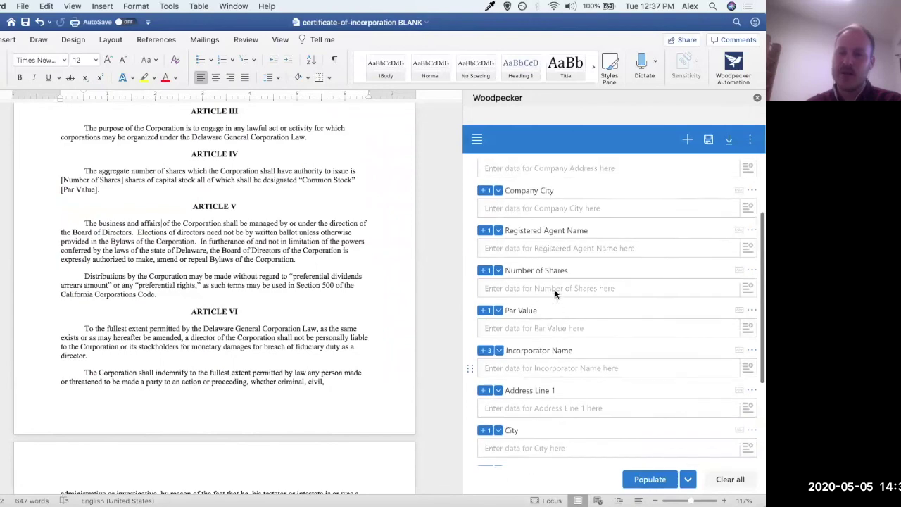
pyautogui.scroll(5, 316, 222)
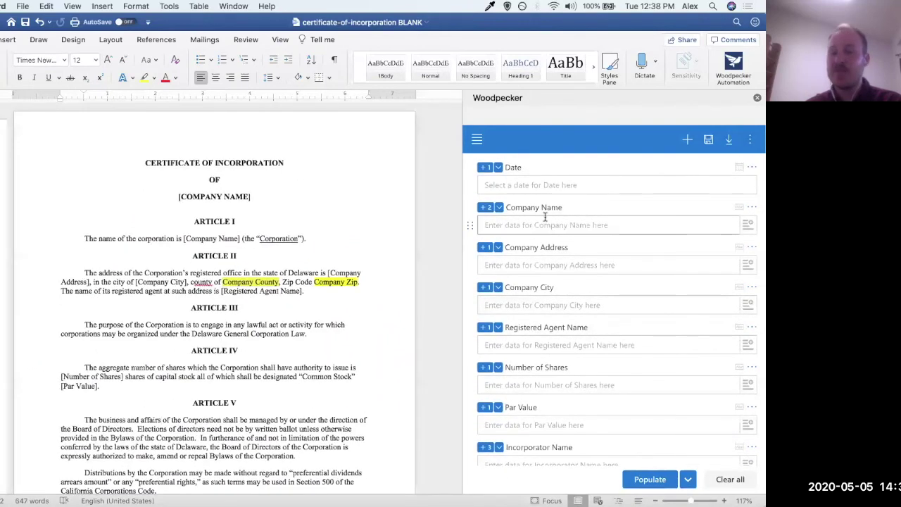
pyautogui.click(706, 143)
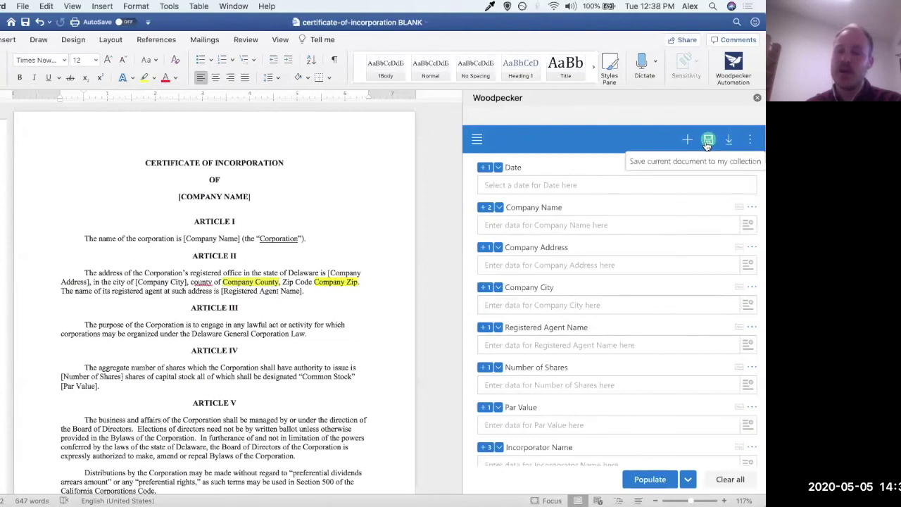